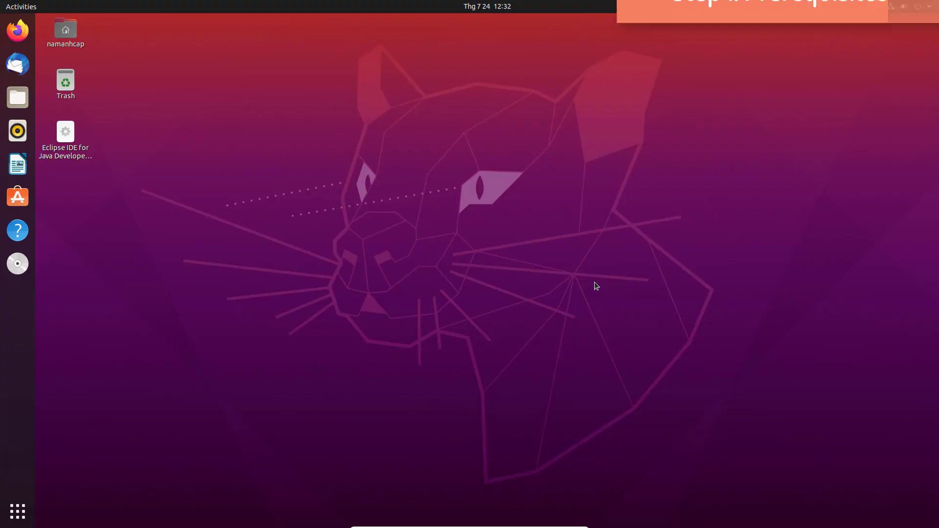
# Step: Launch Terminal and refresh the package lists with sudo apt update, entering the password
pyautogui.click(18, 512)
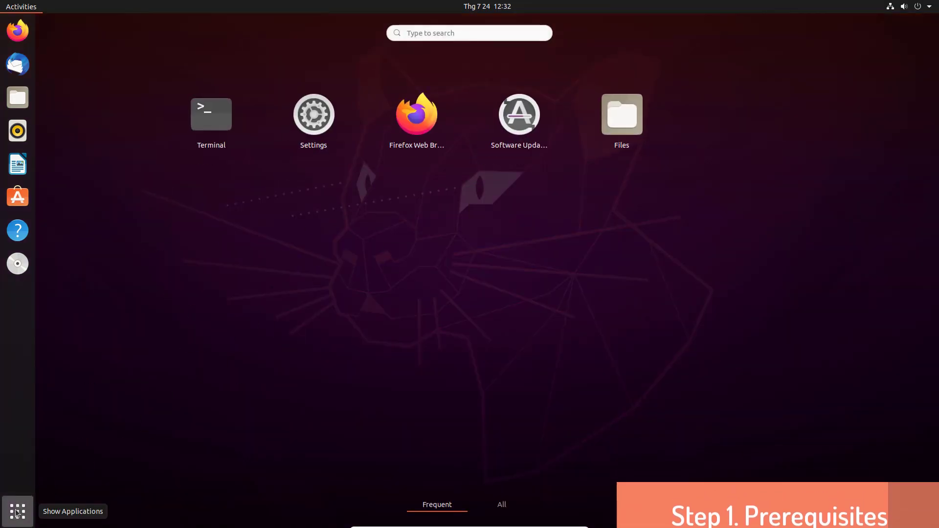
pyautogui.click(219, 118)
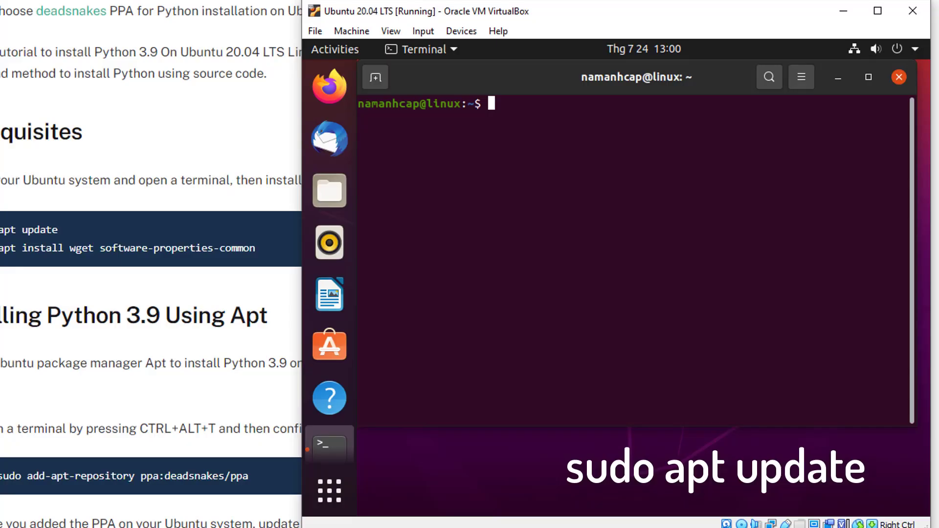
pyautogui.write('sudo ')
pyautogui.write('apt update')
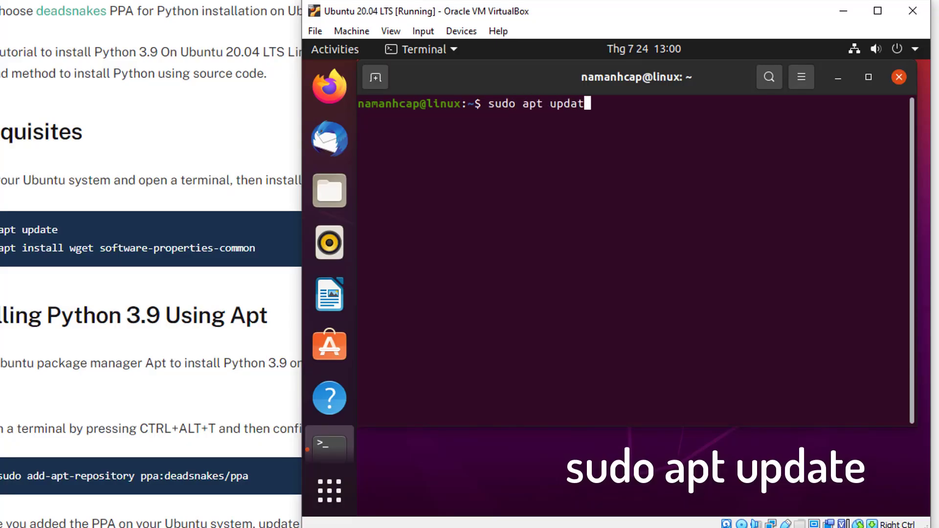
pyautogui.press('Return')
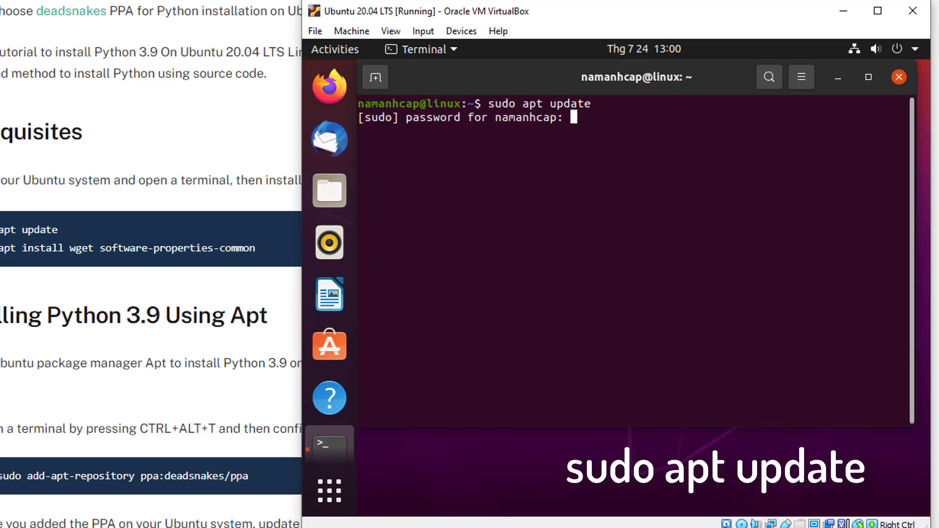
pyautogui.press('Return')
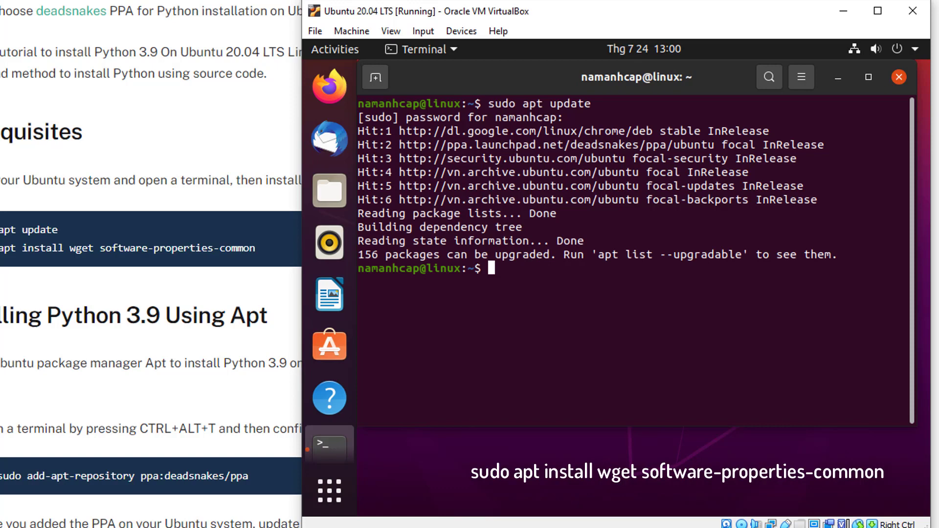
pyautogui.write('sudo pat ')
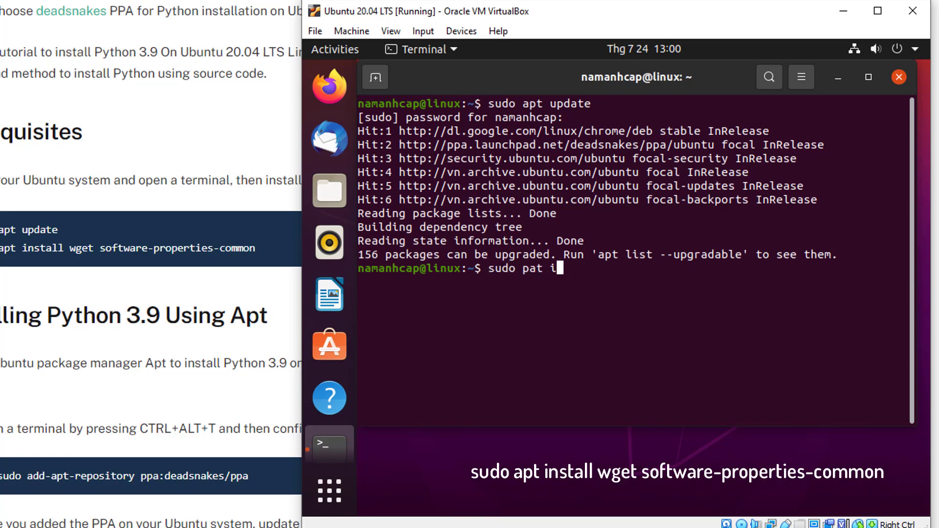
pyautogui.write('install wg')
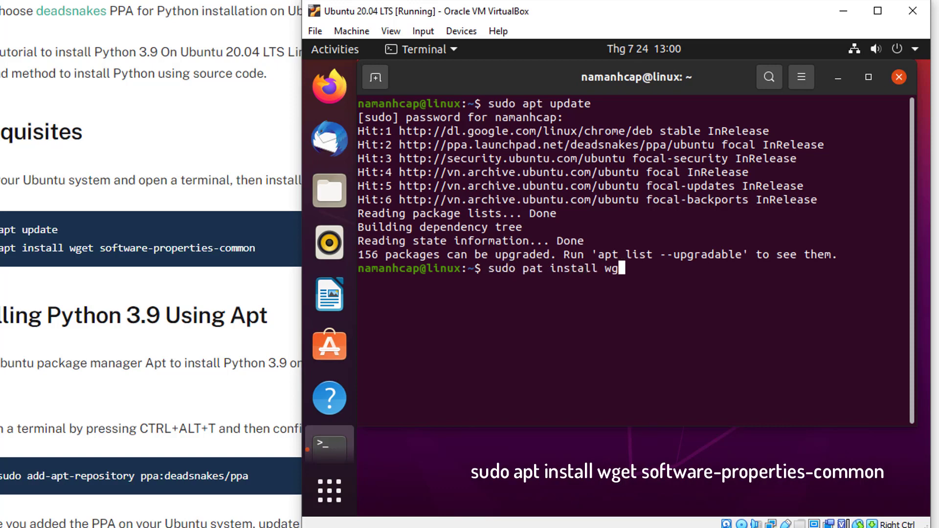
pyautogui.write('et software')
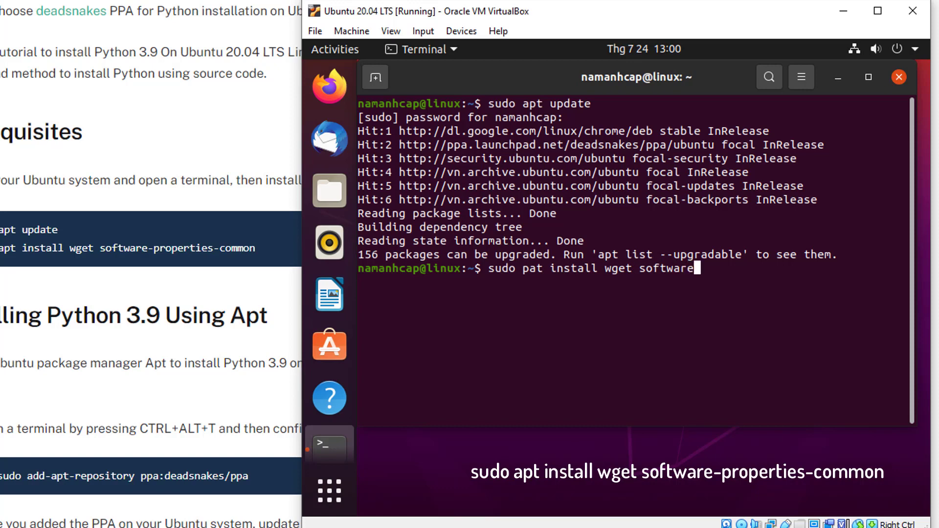
pyautogui.write('-proper')
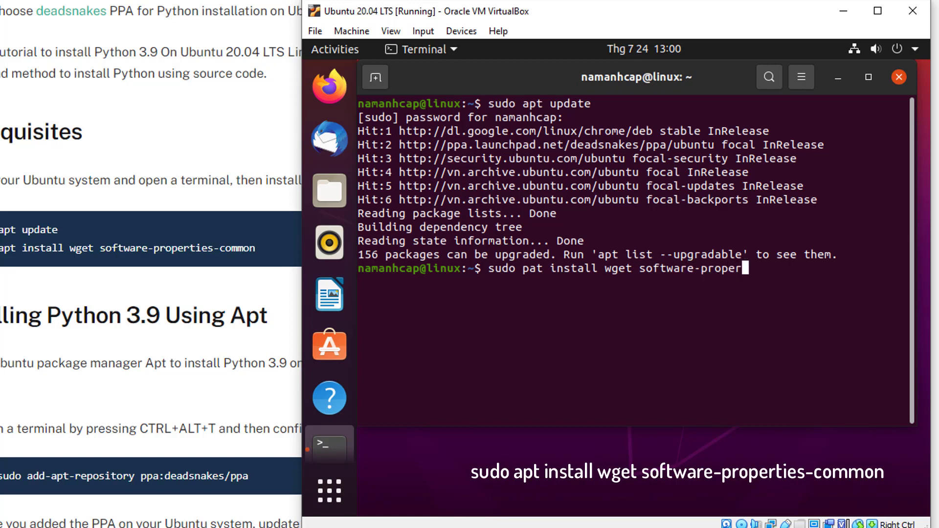
pyautogui.write('ties-commo')
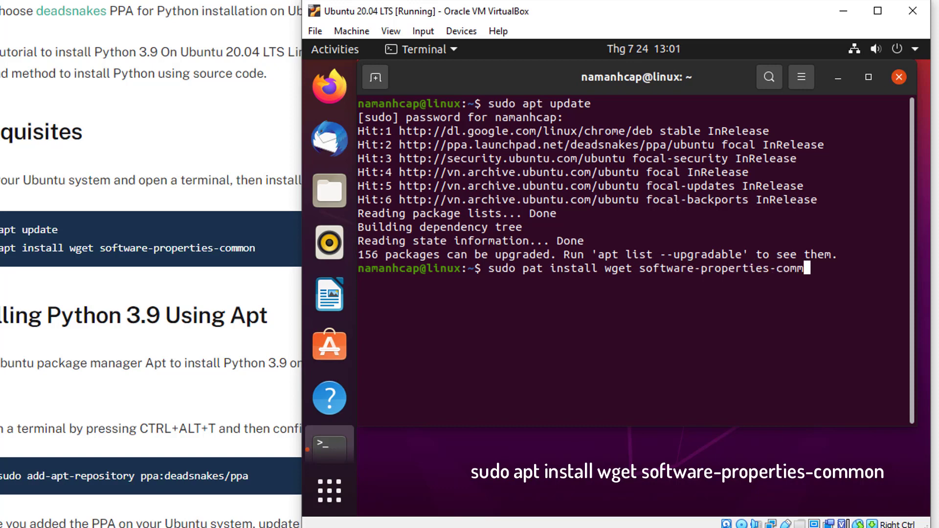
pyautogui.write('n')
# Step: Install wget and software-properties-common, correcting the mistyped 'pat' in the command
pyautogui.press('Return')
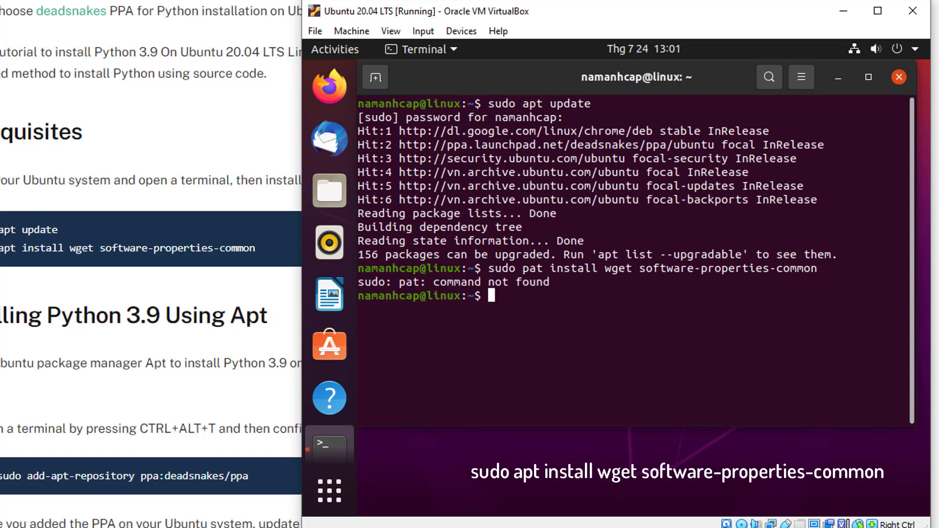
pyautogui.press('Up')
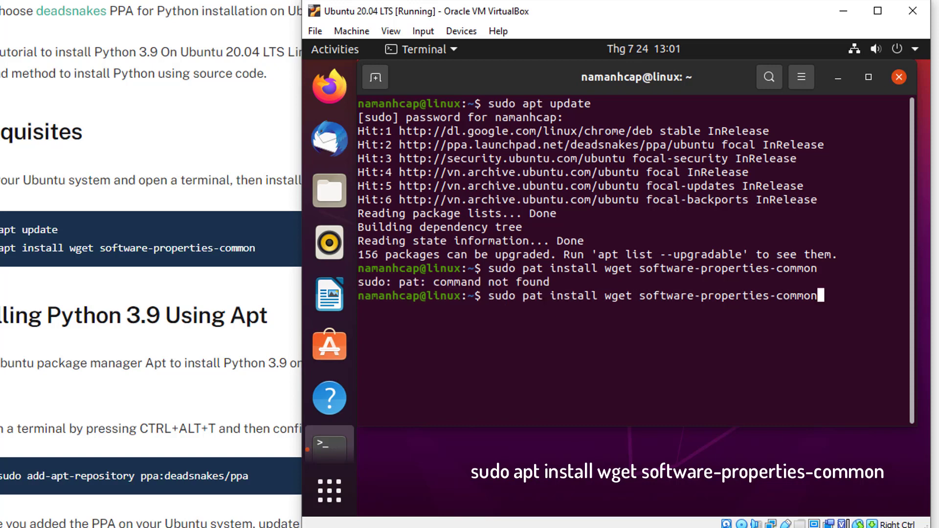
pyautogui.press('Left')
pyautogui.press('Left')
pyautogui.press('Left')
pyautogui.press('Left')
pyautogui.press('Left')
pyautogui.press('Left')
pyautogui.press('Left')
pyautogui.press('Left')
pyautogui.press('Left')
pyautogui.press('Left')
pyautogui.press('BackSpace')
pyautogui.press('BackSpace')
pyautogui.write('ap')
pyautogui.press('Right')
pyautogui.press('Right')
pyautogui.press('Right')
pyautogui.press('Right')
pyautogui.press('Right')
pyautogui.press('Right')
pyautogui.press('Right')
pyautogui.press('Right')
pyautogui.press('Right')
pyautogui.press('Right')
pyautogui.press('Return')
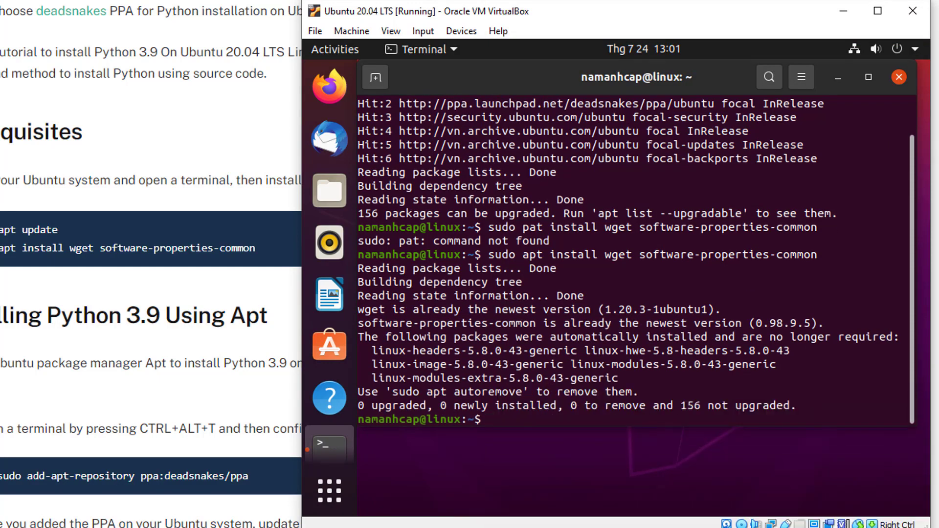
pyautogui.write('sudo')
pyautogui.write(' add-a')
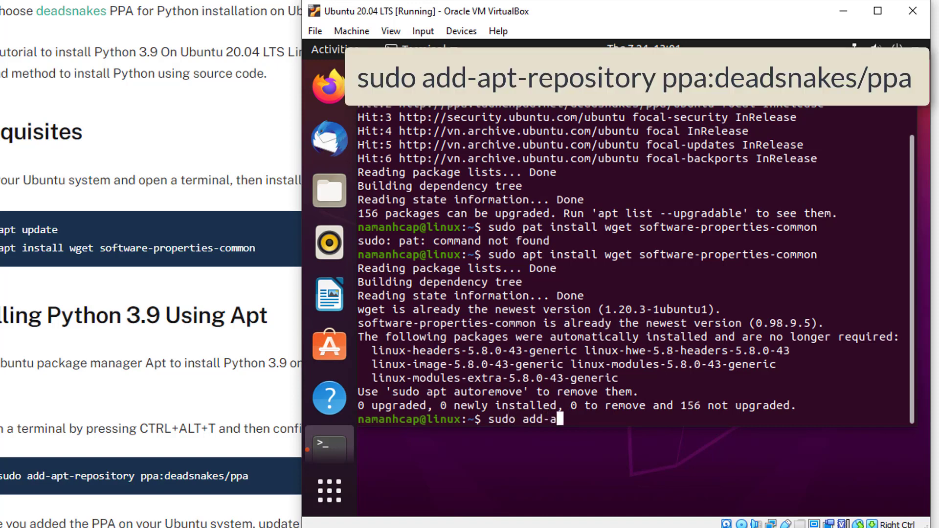
pyautogui.write('pt-re')
pyautogui.write('pository ')
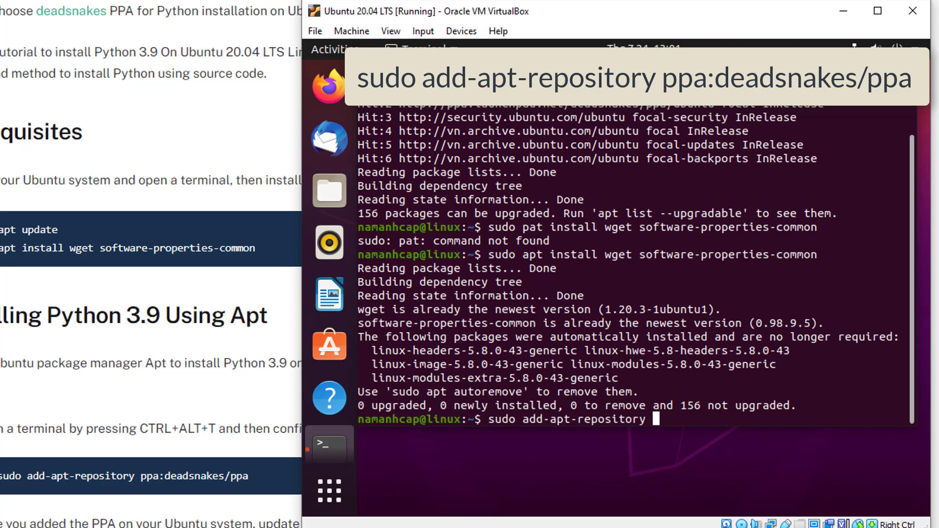
pyautogui.write('ppa:dead')
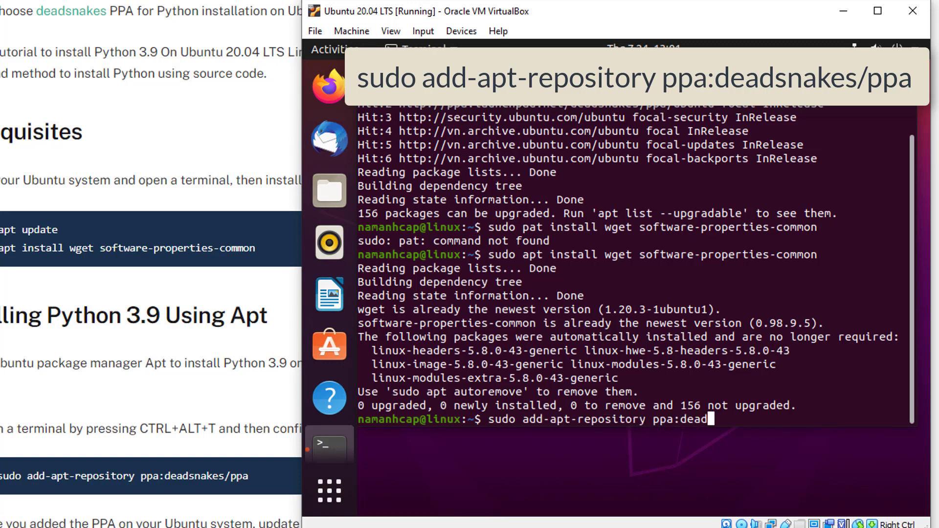
pyautogui.write('snakle')
# Step: Add ppa:deadsnakes/ppa with sudo add-apt-repository, fixing a typo, and confirm the addition
pyautogui.press('BackSpace')
pyautogui.press('BackSpace')
pyautogui.press('BackSpace')
pyautogui.write('akes/')
pyautogui.write('ppa')
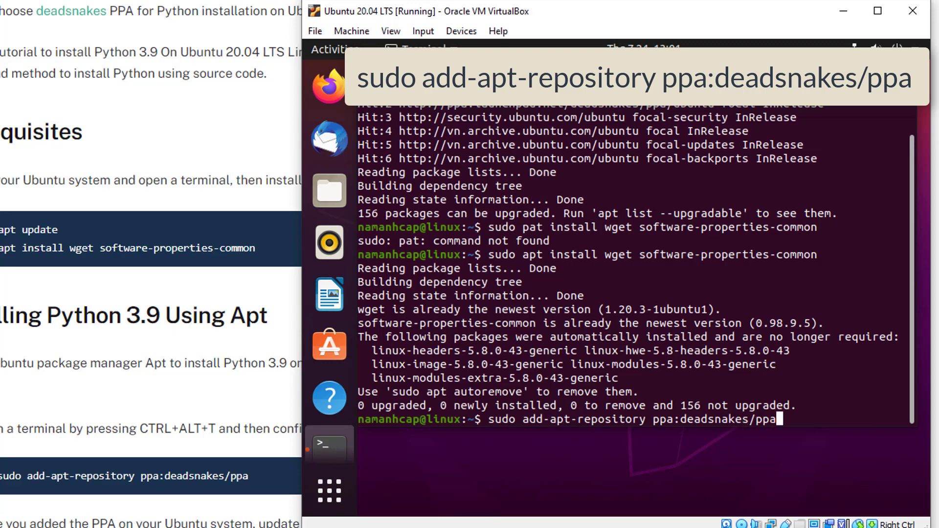
pyautogui.press('Return')
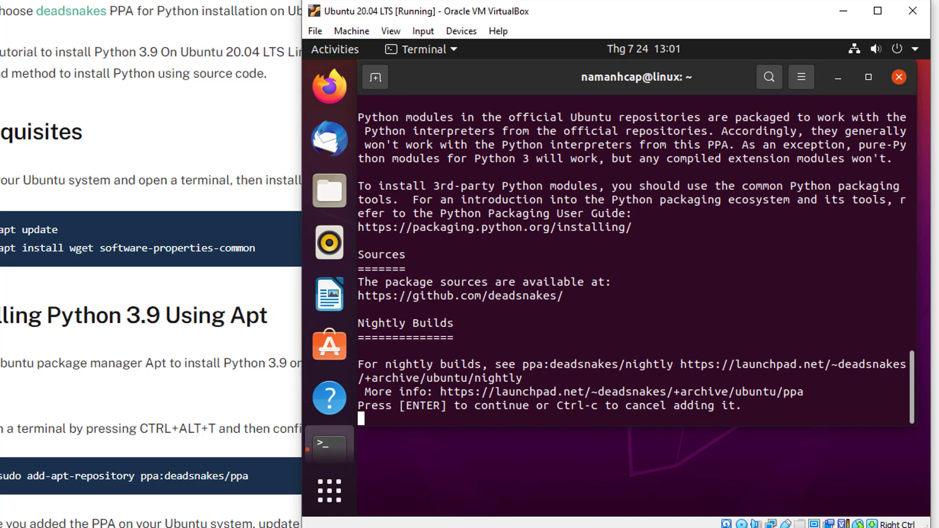
pyautogui.press('Return')
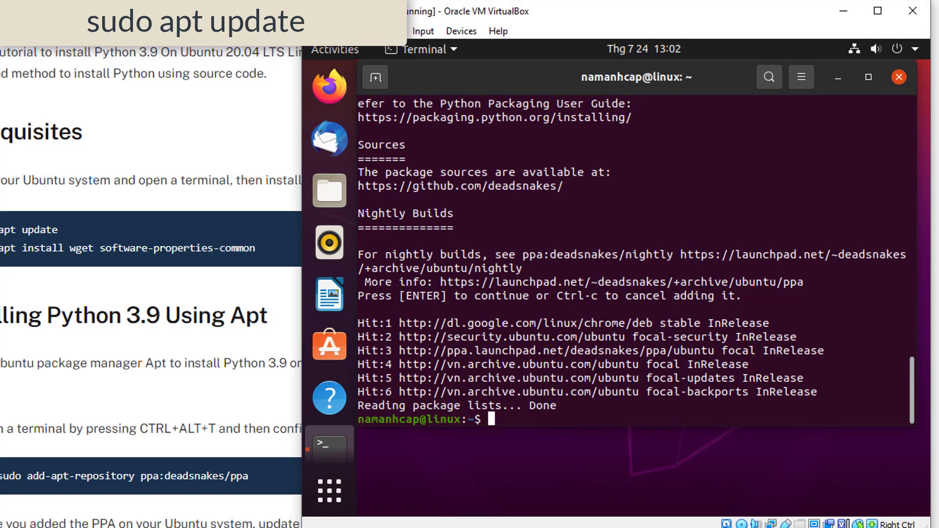
pyautogui.write('sud')
pyautogui.write('o apt')
pyautogui.write(' update')
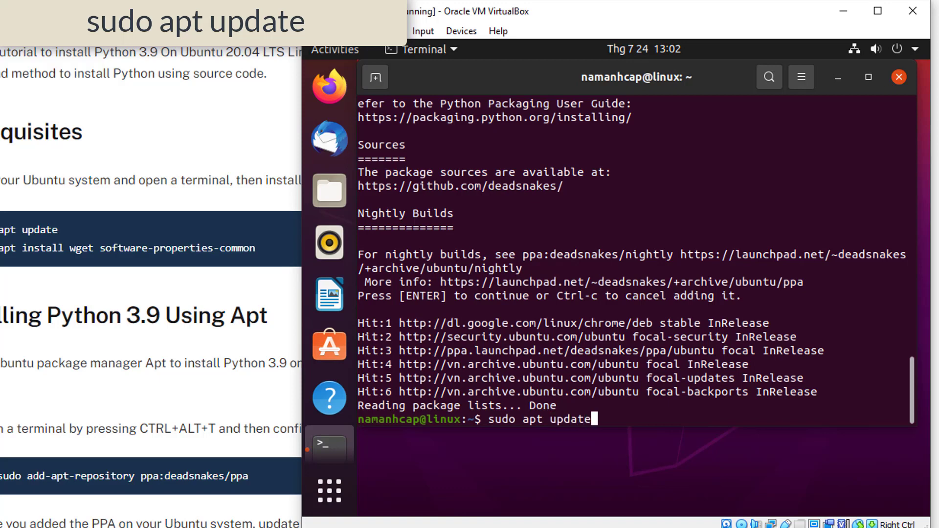
# Step: Run sudo apt update again, then sudo apt install python3.9
pyautogui.press('Return')
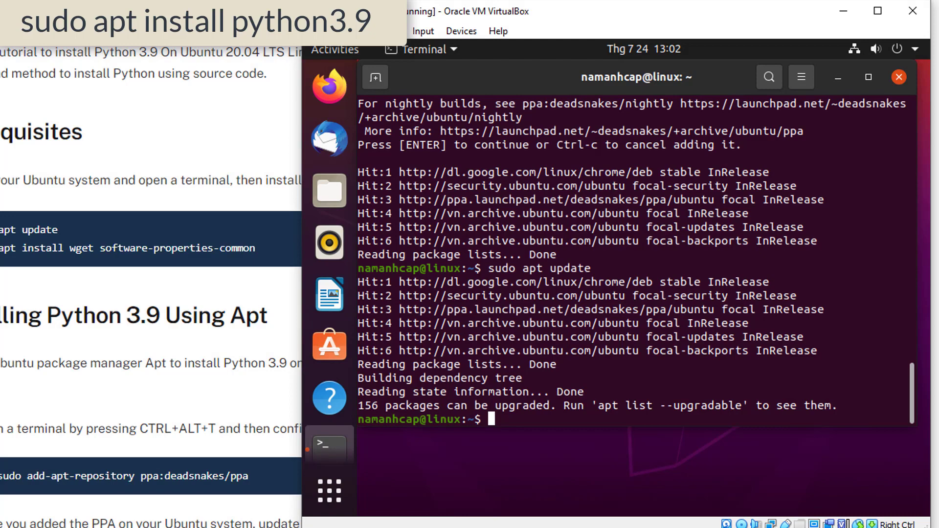
pyautogui.write('sudo ap')
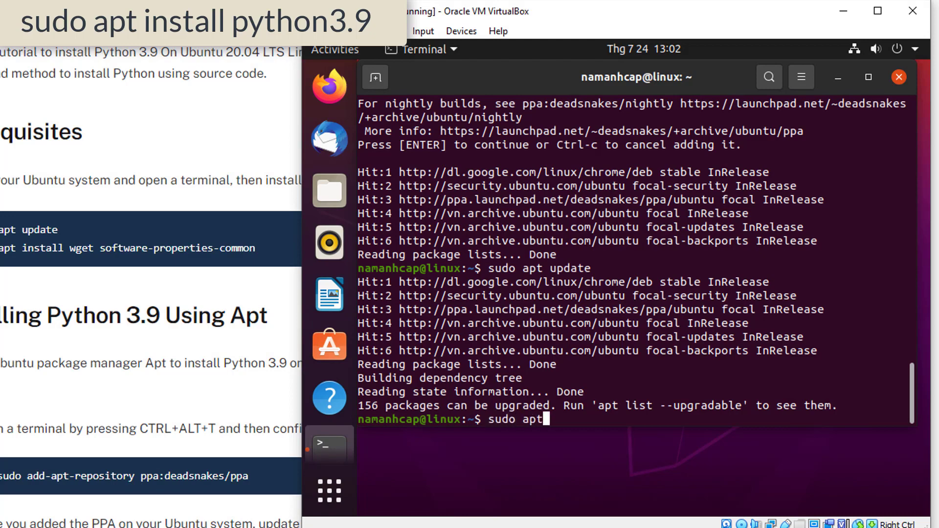
pyautogui.write('t install')
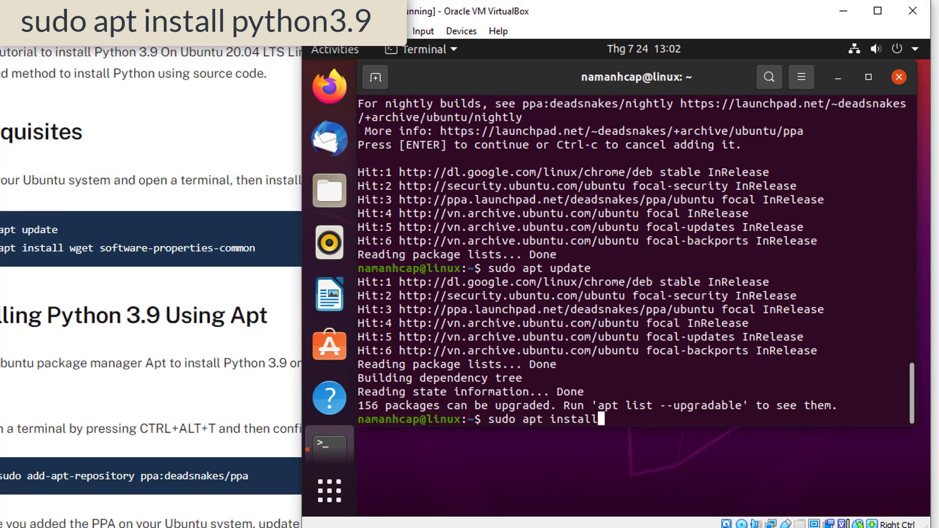
pyautogui.write(' python')
pyautogui.write('3.9')
pyautogui.press('Return')
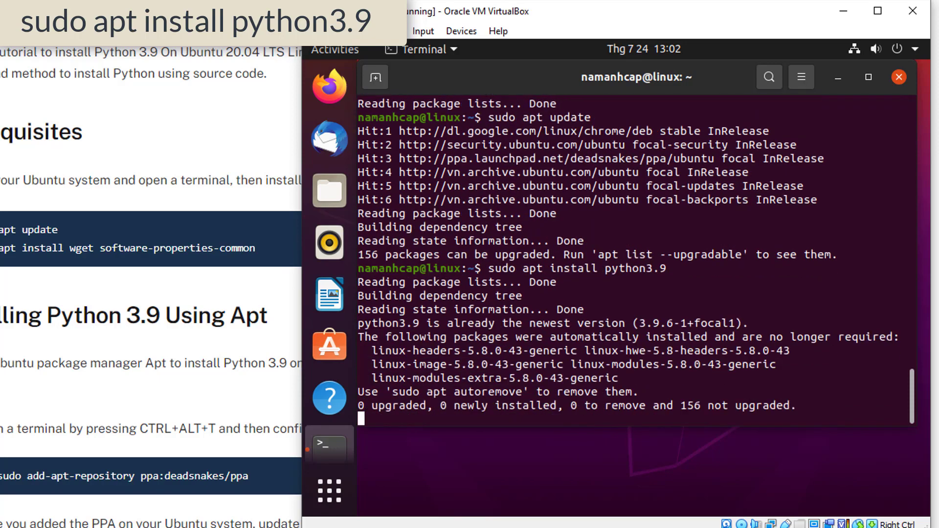
pyautogui.write('p')
pyautogui.write('yth')
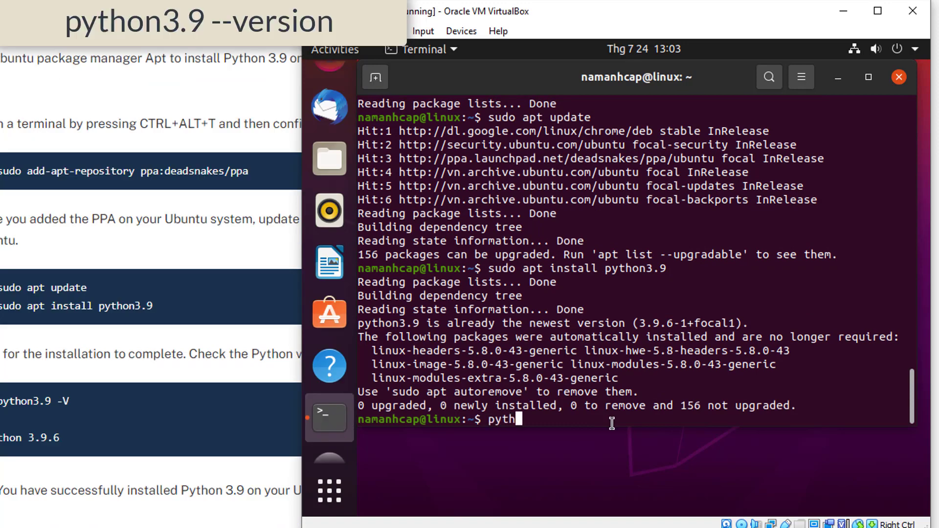
pyautogui.write('on3')
pyautogui.write('.9 --')
pyautogui.write('versio')
pyautogui.write('n')
# Step: Run python3.9 --version to confirm Python 3.9.6
pyautogui.press('Return')
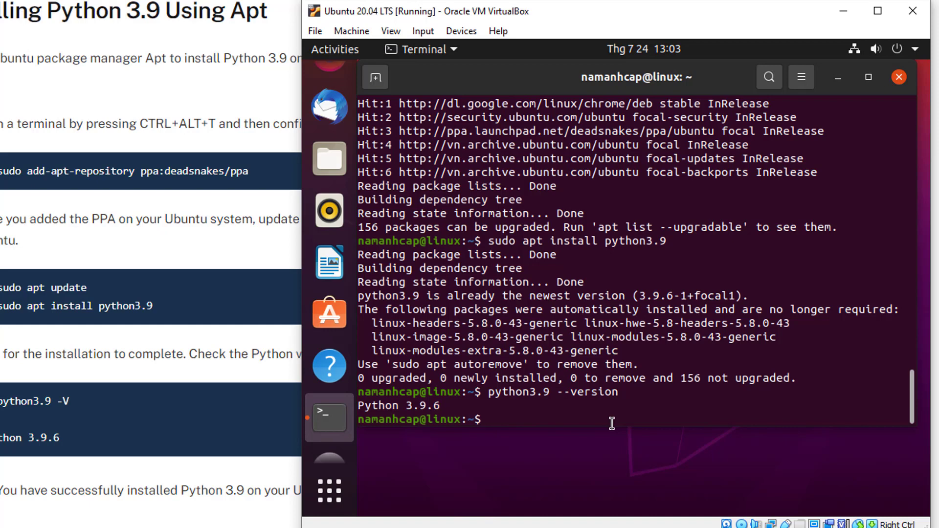
pyautogui.write('ls -l')
pyautogui.write('/usr')
pyautogui.write('/bin')
pyautogui.write('/python*')
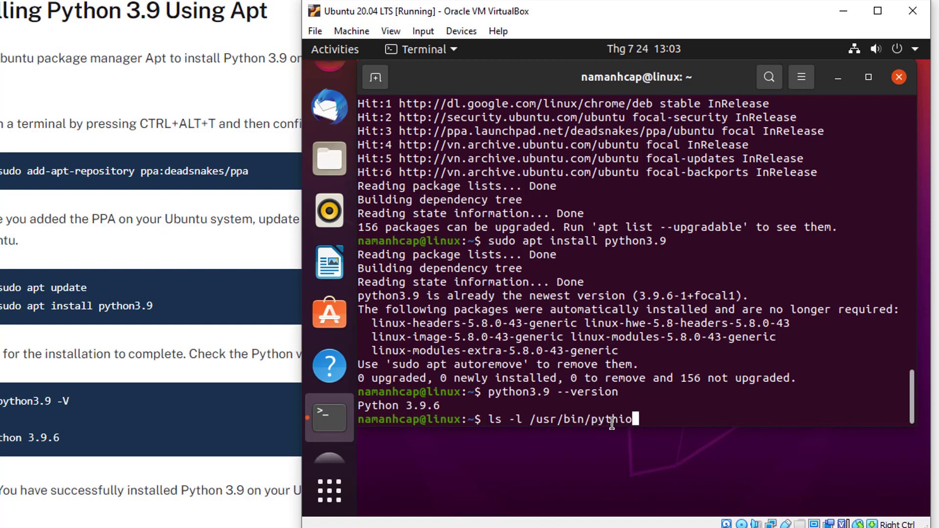